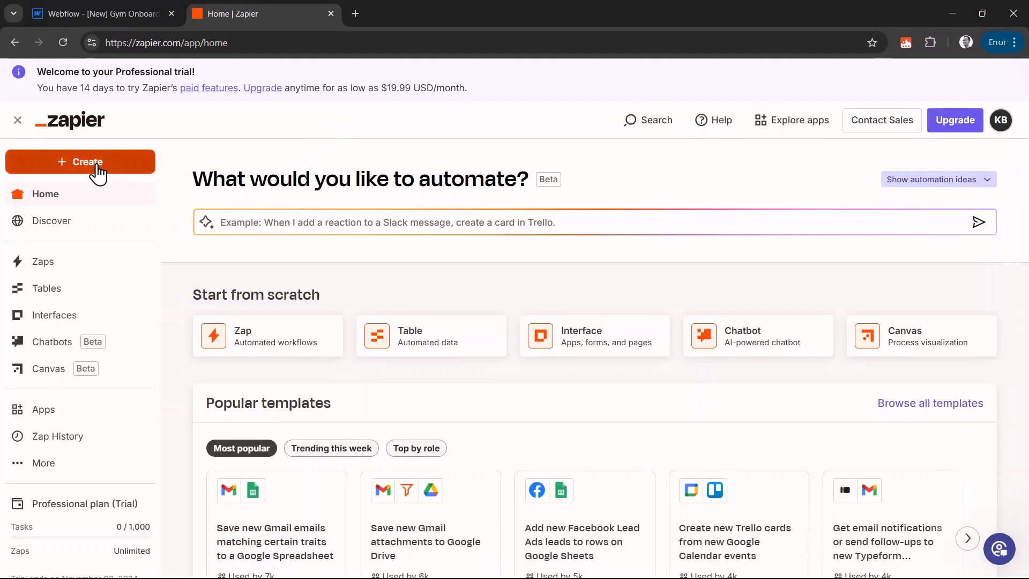
Create a new Zap with Webhooks by Zapier as the trigger app and Catch Hook as the trigger event.
{"action": "left_click", "coordinate": [100, 170]}
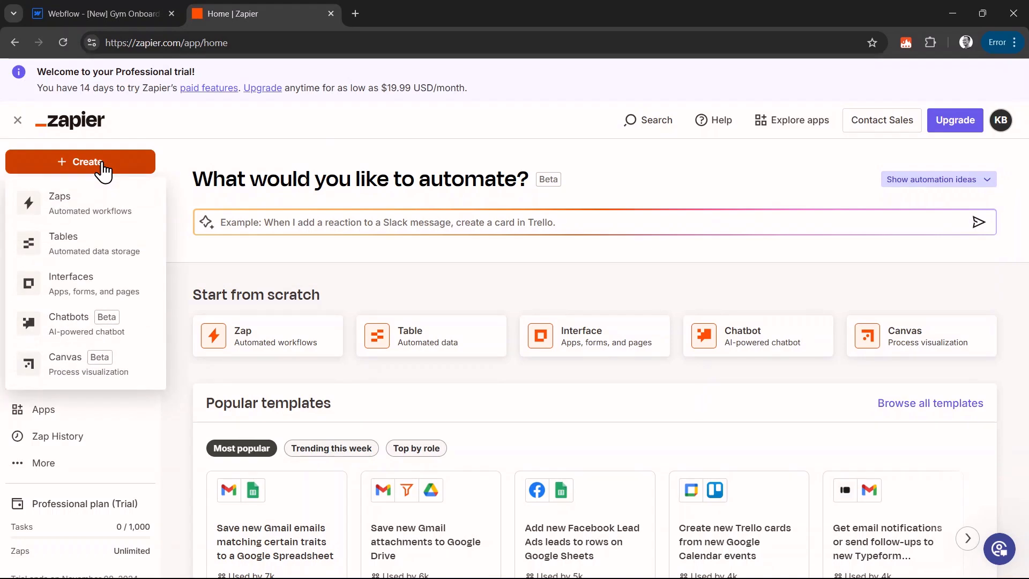
{"action": "left_click", "coordinate": [113, 210]}
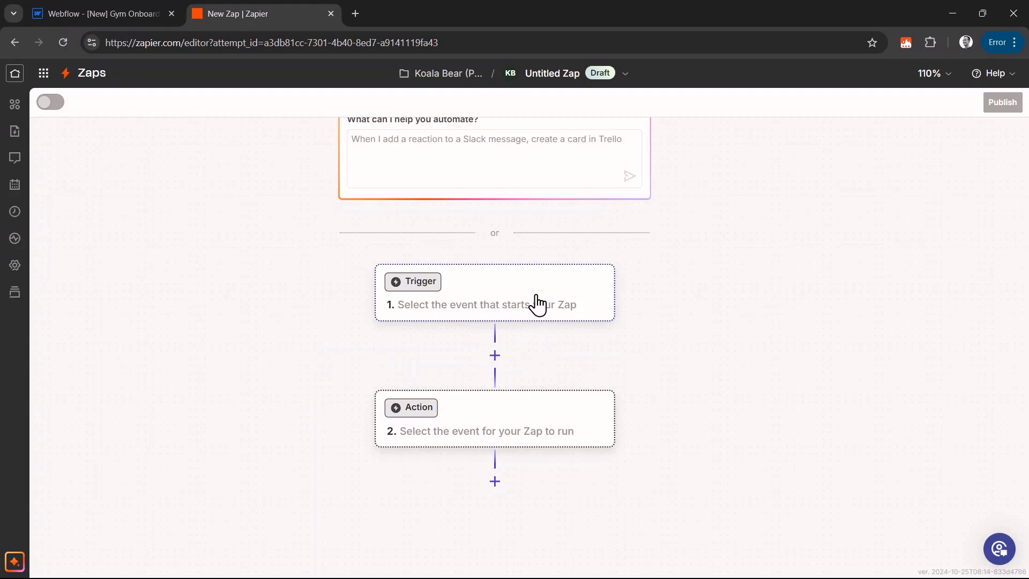
{"action": "left_click", "coordinate": [487, 294]}
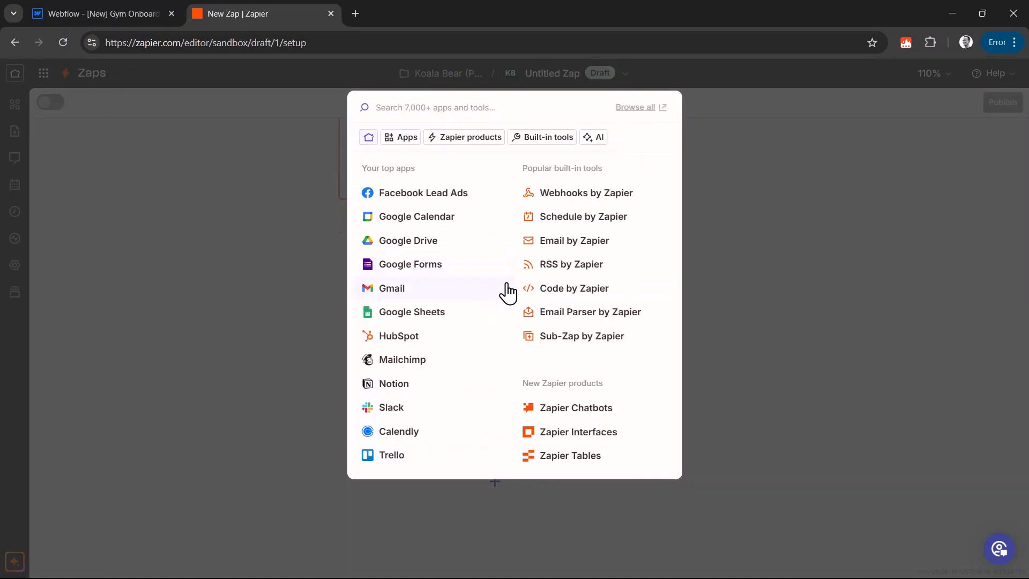
{"action": "left_click", "coordinate": [604, 202]}
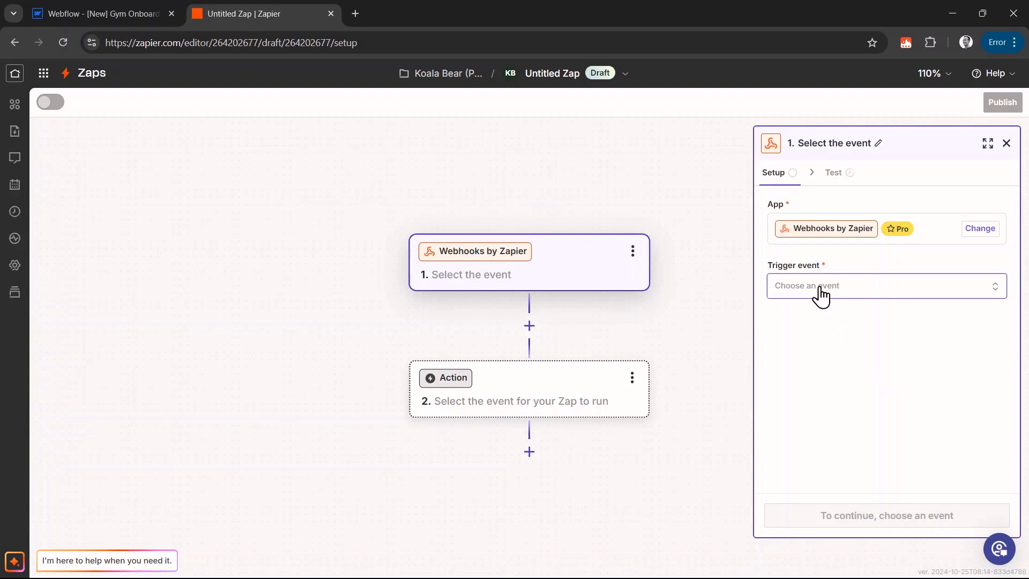
{"action": "left_click", "coordinate": [838, 293]}
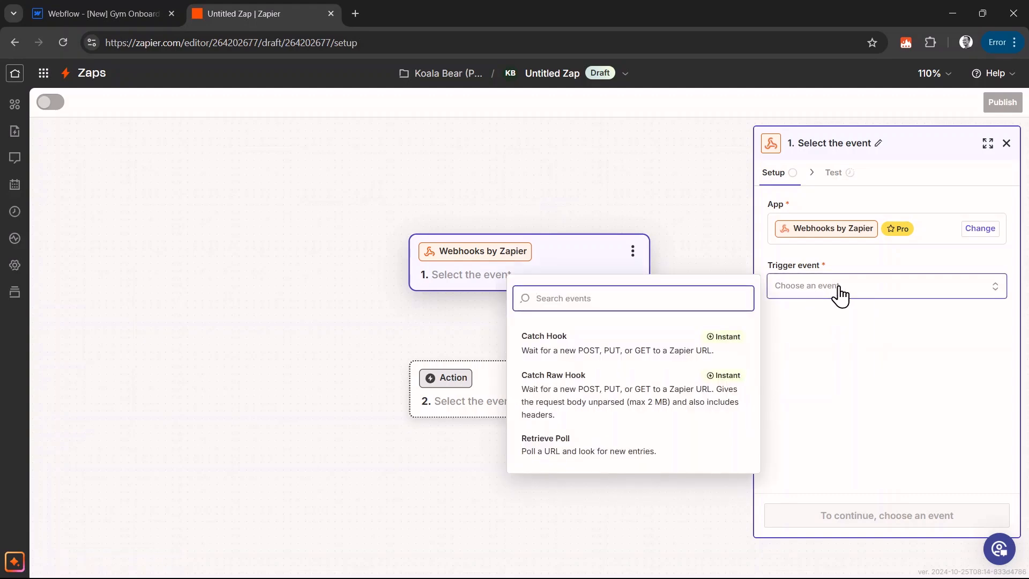
{"action": "left_click", "coordinate": [603, 350]}
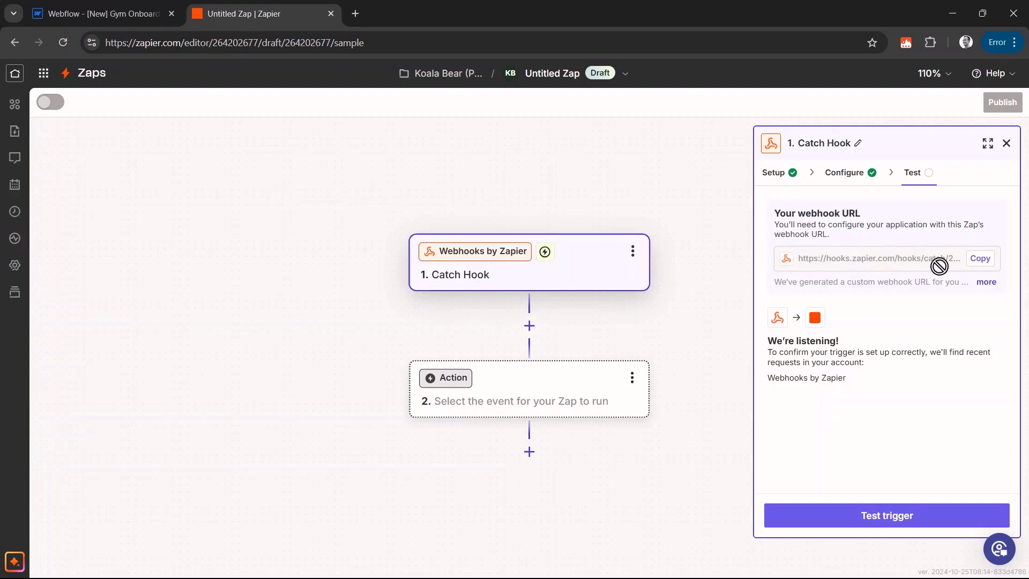
Copy the Zap's webhook URL, switch to Webflow, and set it as the onboarding form's action with the POST method.
{"action": "left_click", "coordinate": [980, 259]}
{"action": "left_click", "coordinate": [980, 260]}
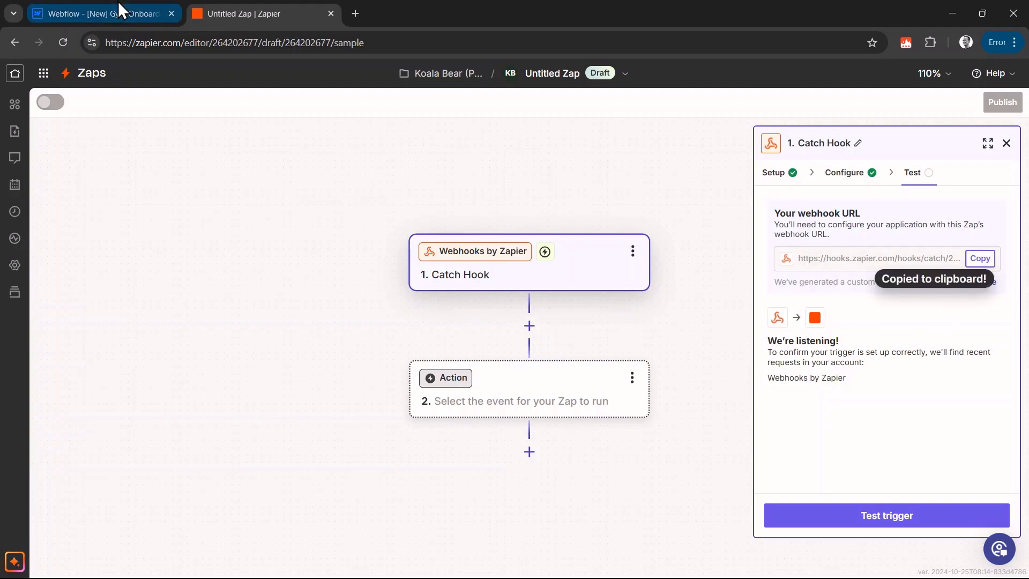
{"action": "left_click", "coordinate": [118, 13]}
{"action": "scroll", "coordinate": [933, 467], "scroll_direction": "down", "scroll_amount": 4}
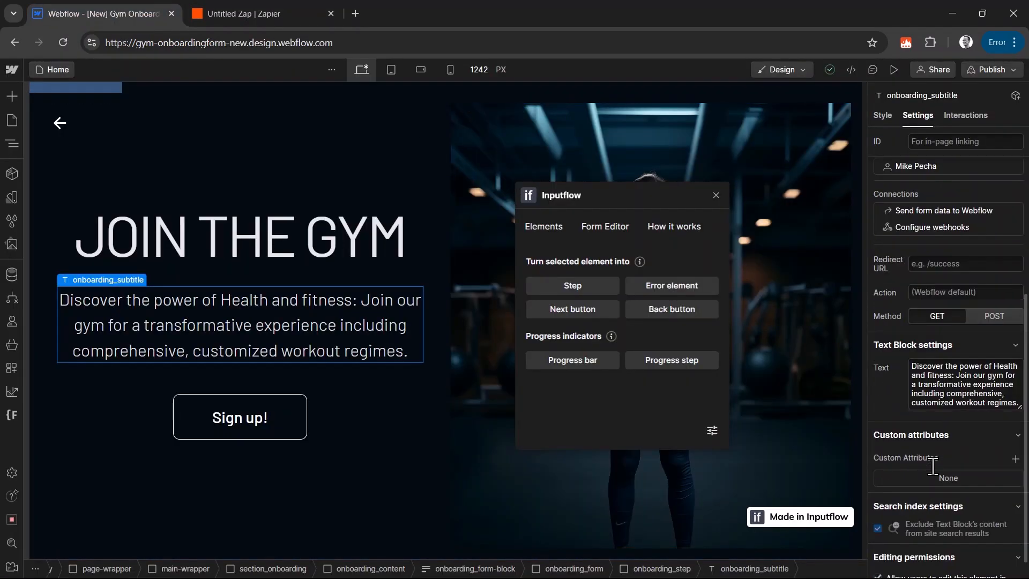
{"action": "left_click", "coordinate": [95, 128]}
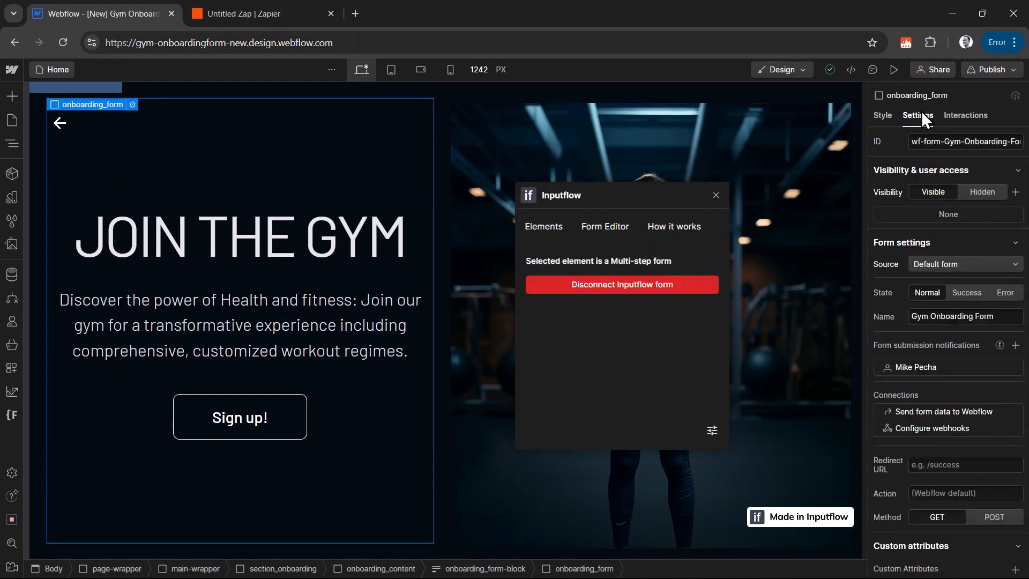
{"action": "scroll", "coordinate": [950, 309], "scroll_direction": "down", "scroll_amount": 2}
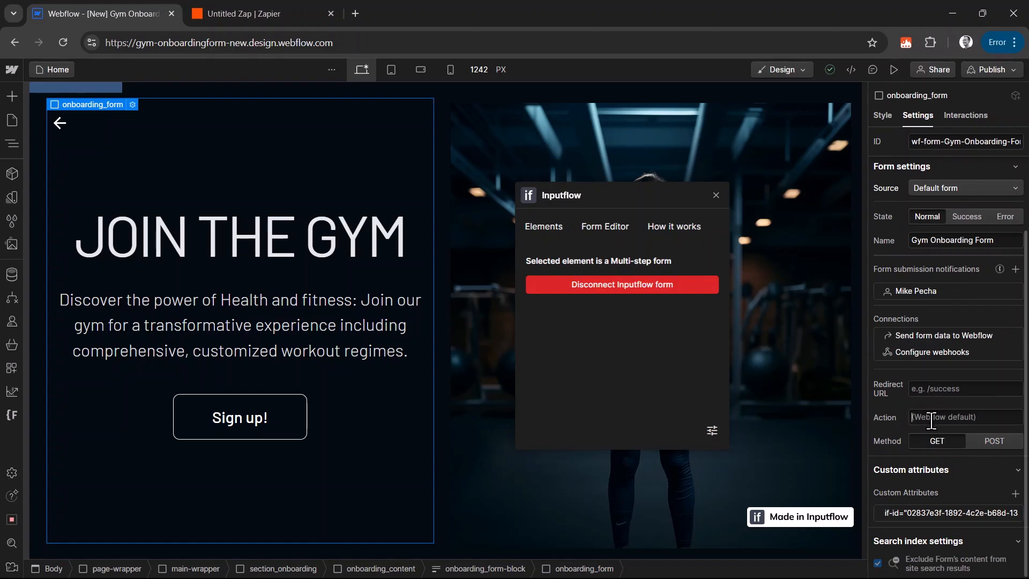
{"action": "key", "text": "ctrl+v"}
{"action": "left_click", "coordinate": [988, 444]}
{"action": "left_click", "coordinate": [989, 448]}
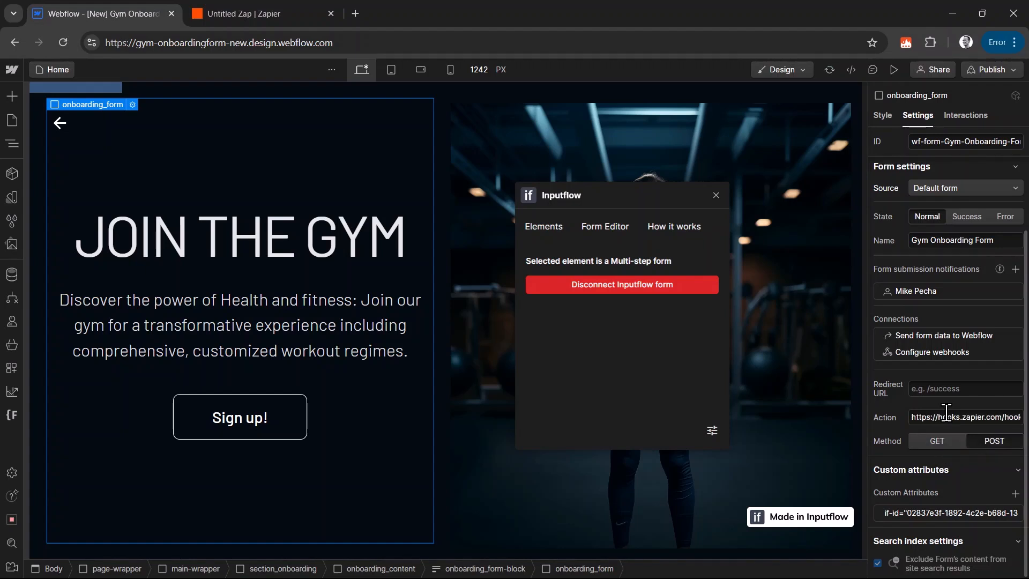
Enable "Send data to custom URL (Webhook)" in the Inputflow form editor's general settings for Gym Onboarding Form.
{"action": "left_click", "coordinate": [610, 224]}
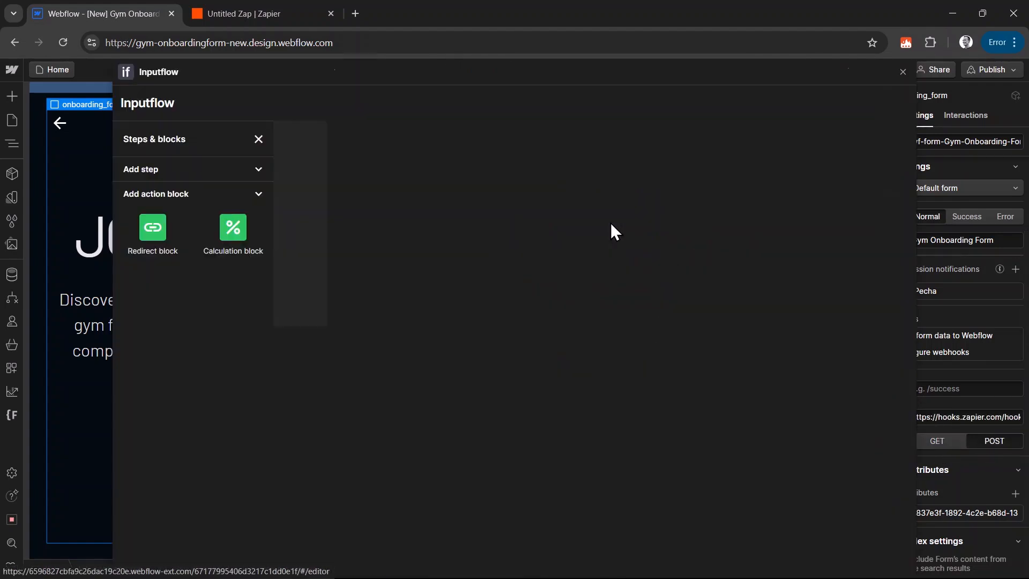
{"action": "left_click", "coordinate": [897, 167]}
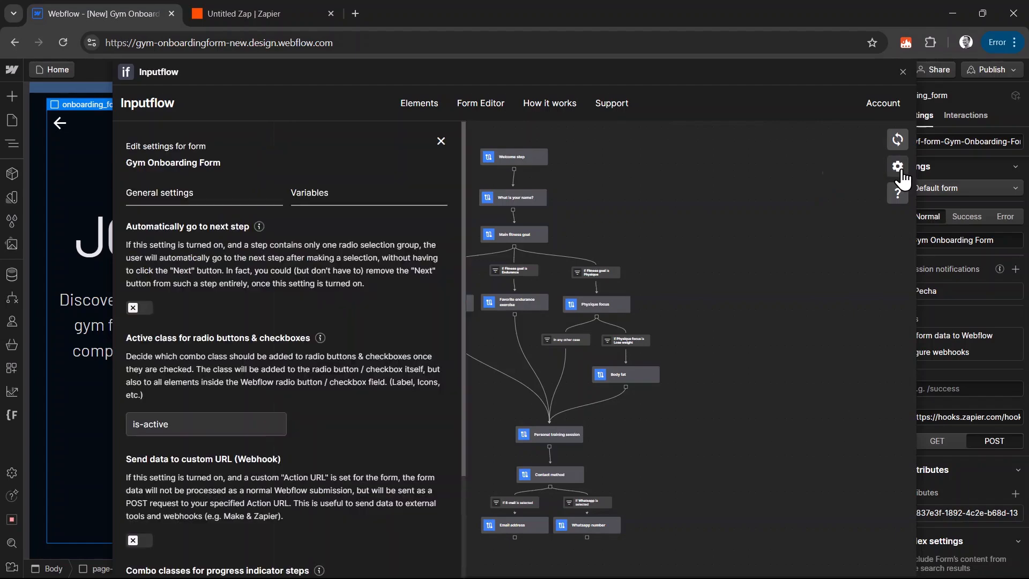
{"action": "scroll", "coordinate": [338, 334], "scroll_direction": "down", "scroll_amount": 2}
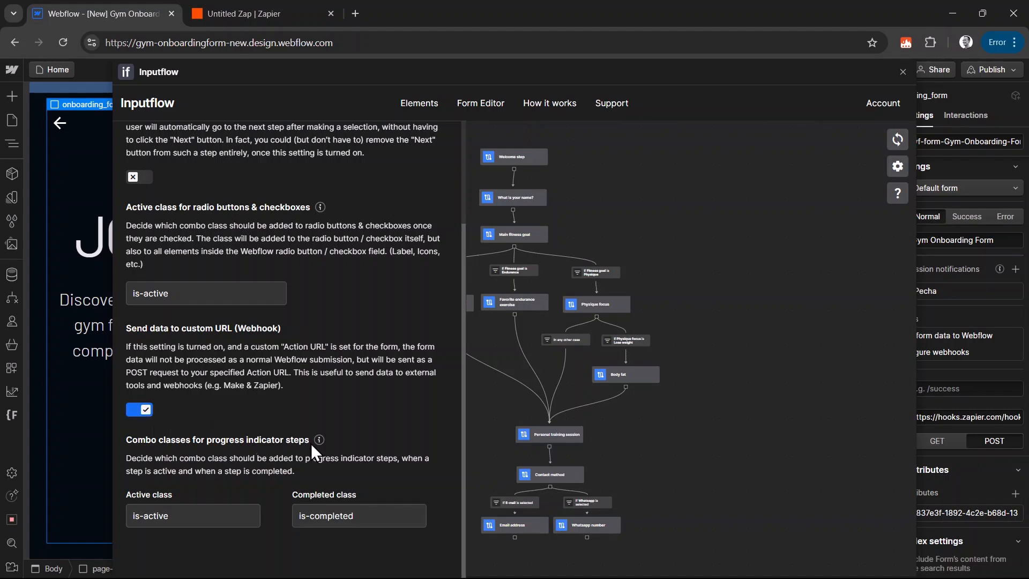
Publish the Webflow site to the staging domain gym-onboardingform-new.webflow.io.
{"action": "left_click", "coordinate": [276, 2]}
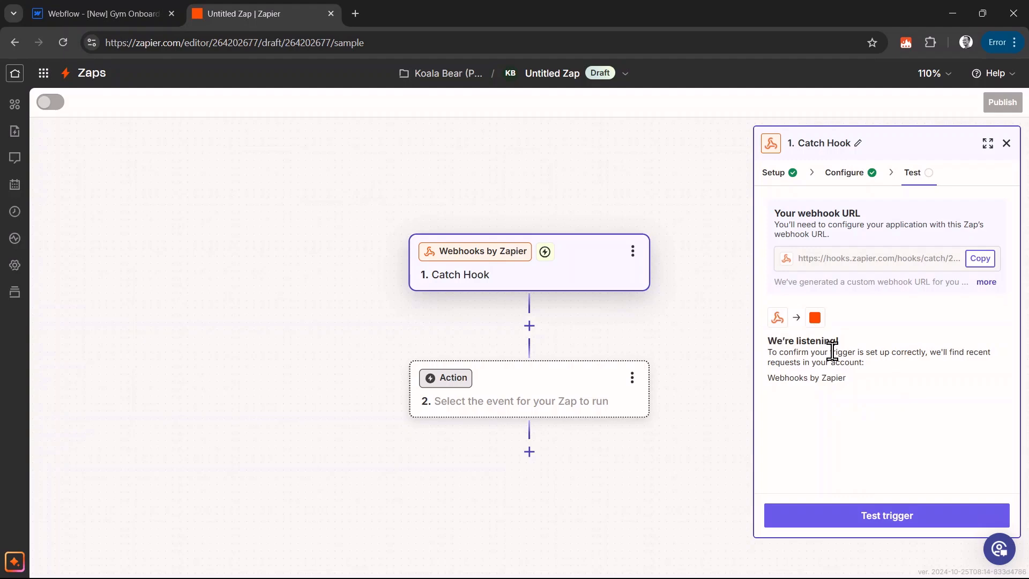
{"action": "key", "text": "ctrl+Tab"}
{"action": "left_click", "coordinate": [997, 70]}
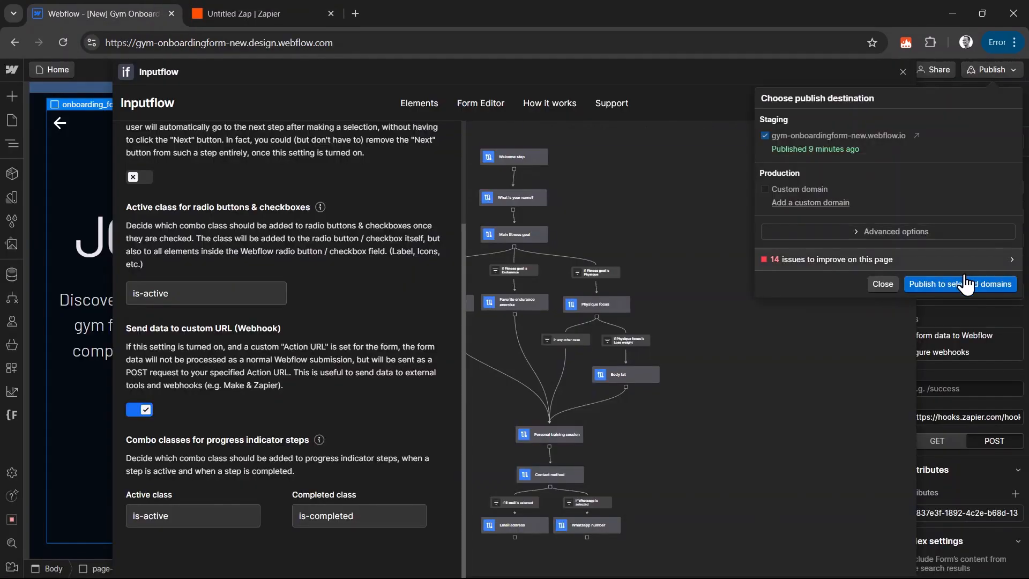
{"action": "left_click", "coordinate": [964, 279]}
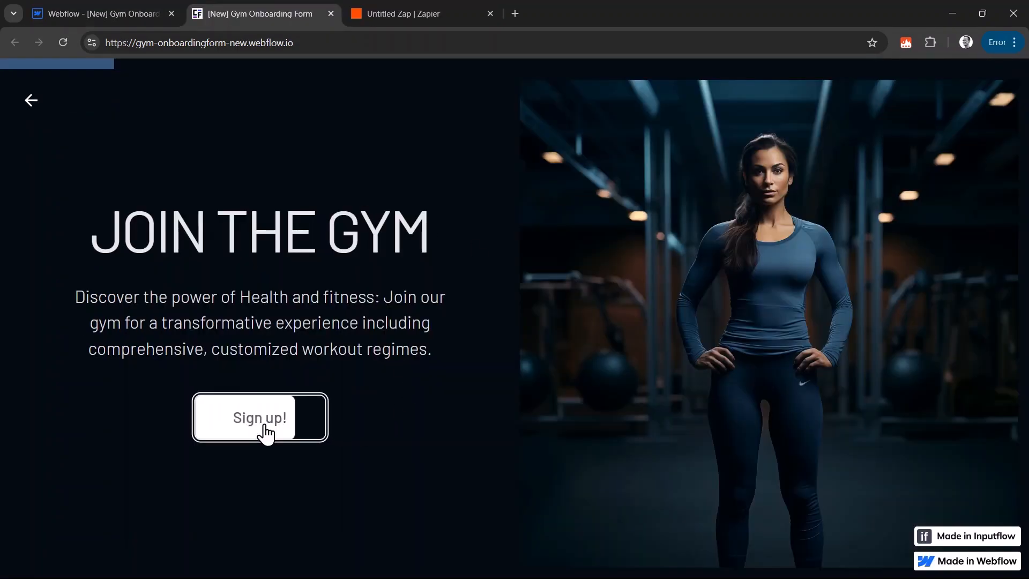
Start the sign-up on the published gym form and submit a test first and last name.
{"action": "left_click", "coordinate": [264, 426]}
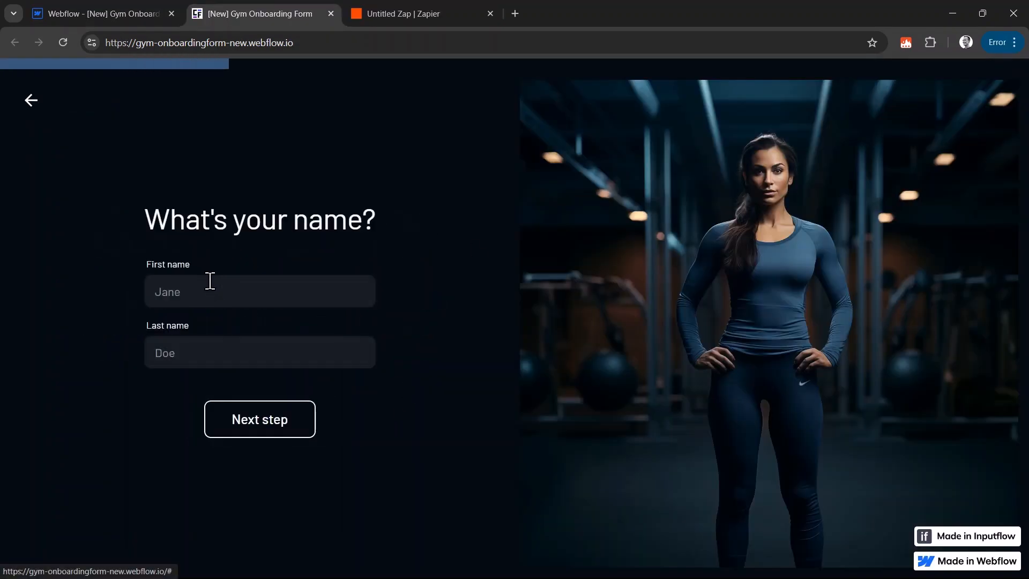
{"action": "left_click", "coordinate": [213, 289]}
{"action": "type", "text": "Mike"}
{"action": "key", "text": "Tab"}
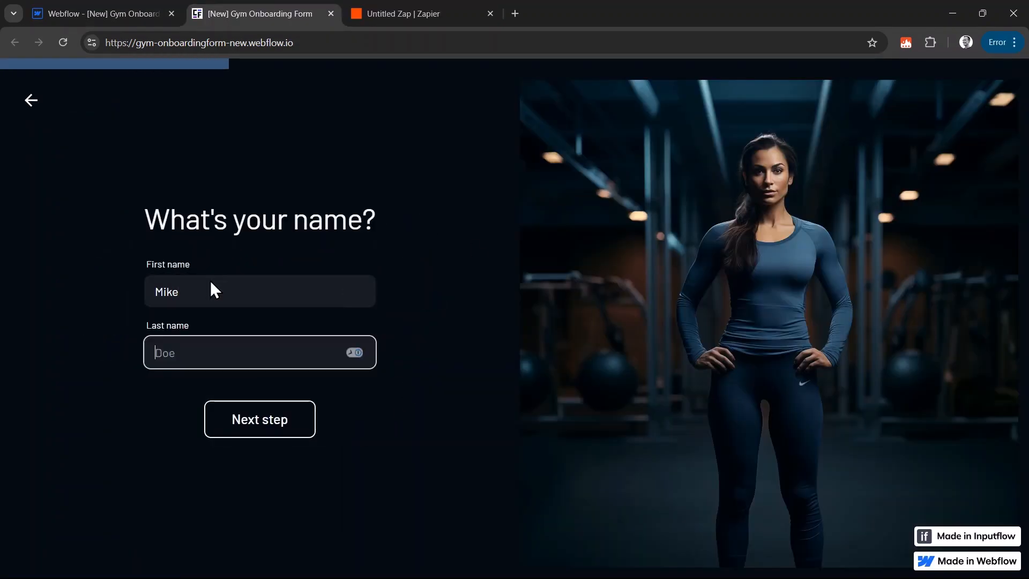
{"action": "type", "text": "Test"}
{"action": "key", "text": "Return"}
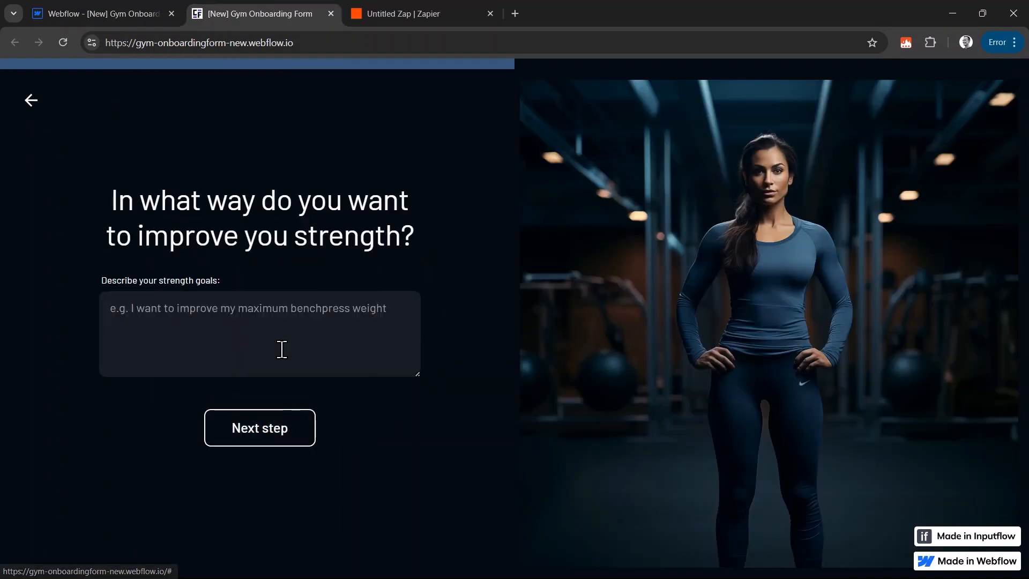
Complete the remaining form steps without a strength description or personal training, choose e-mail contact, enter a test e-mail address, and submit.
{"action": "left_click", "coordinate": [263, 440]}
{"action": "left_click", "coordinate": [271, 375]}
{"action": "left_click", "coordinate": [263, 443]}
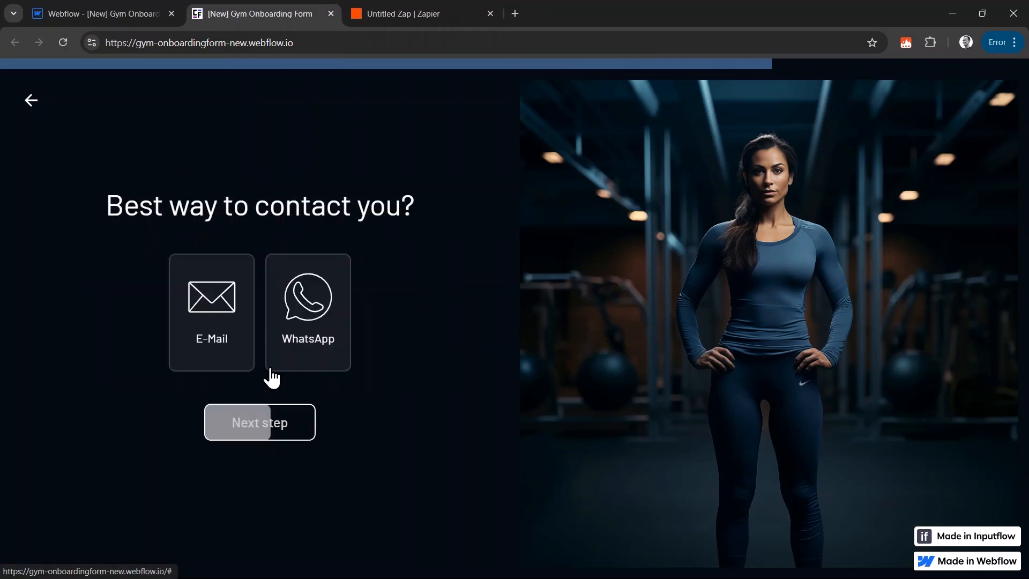
{"action": "left_click", "coordinate": [303, 390]}
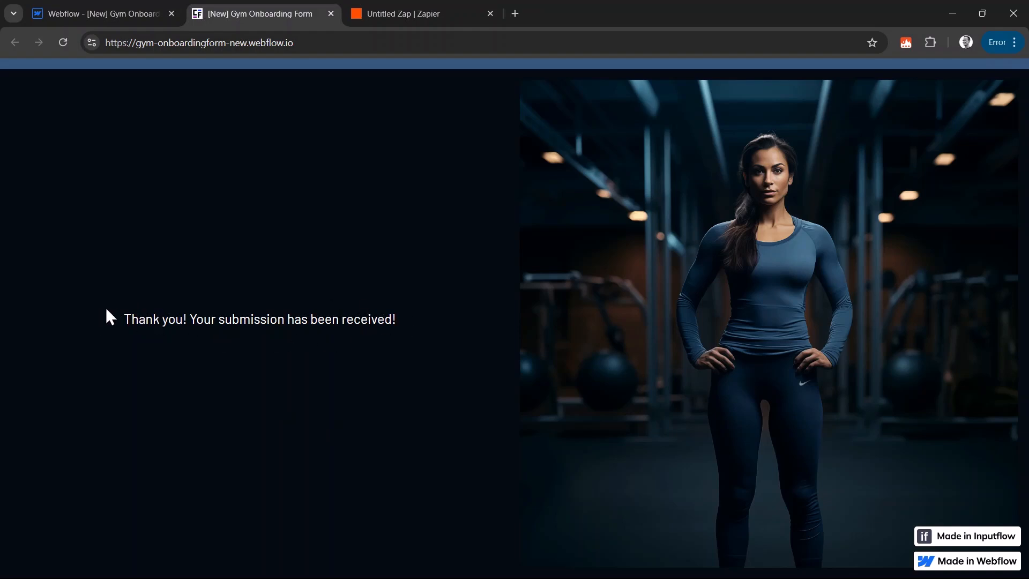
Switch back to Zapier, test the Catch Hook trigger, and inspect the form fields received in request A.
{"action": "left_click", "coordinate": [409, 6]}
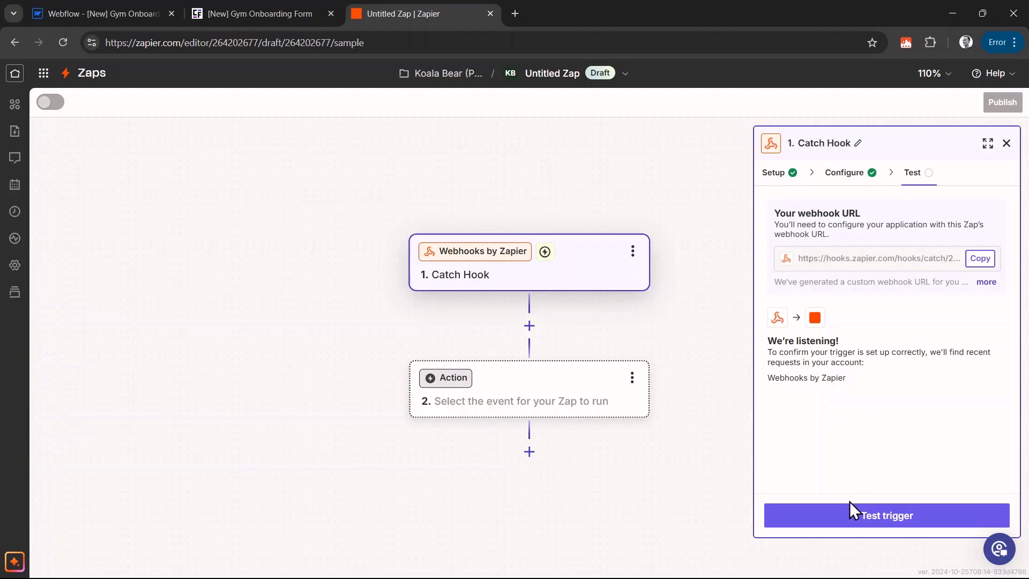
{"action": "left_click", "coordinate": [859, 523]}
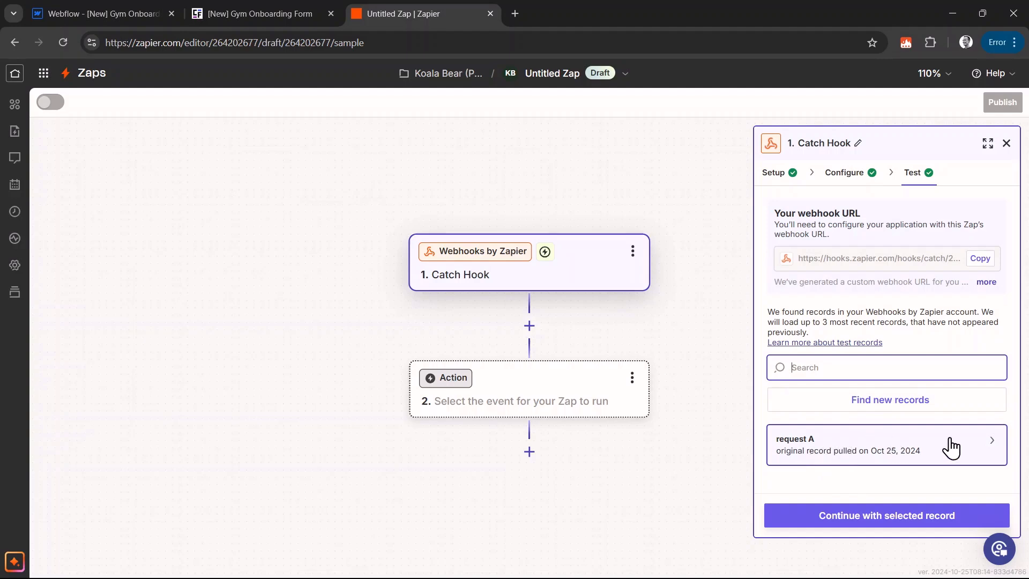
{"action": "mouse_move", "coordinate": [949, 448]}
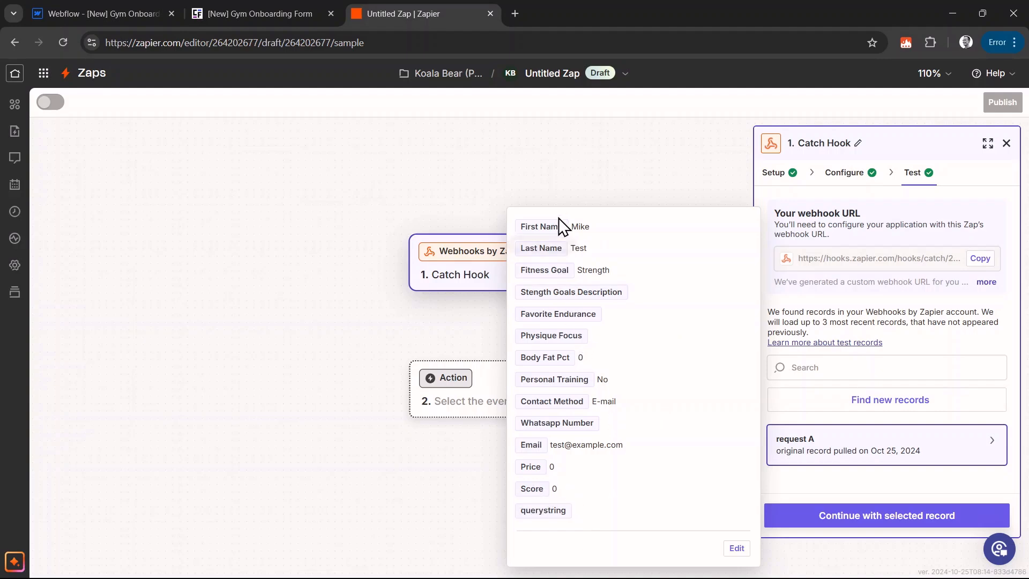
Continue with the request A record and choose Airtable as the app for the Zap's action step.
{"action": "left_click", "coordinate": [872, 520]}
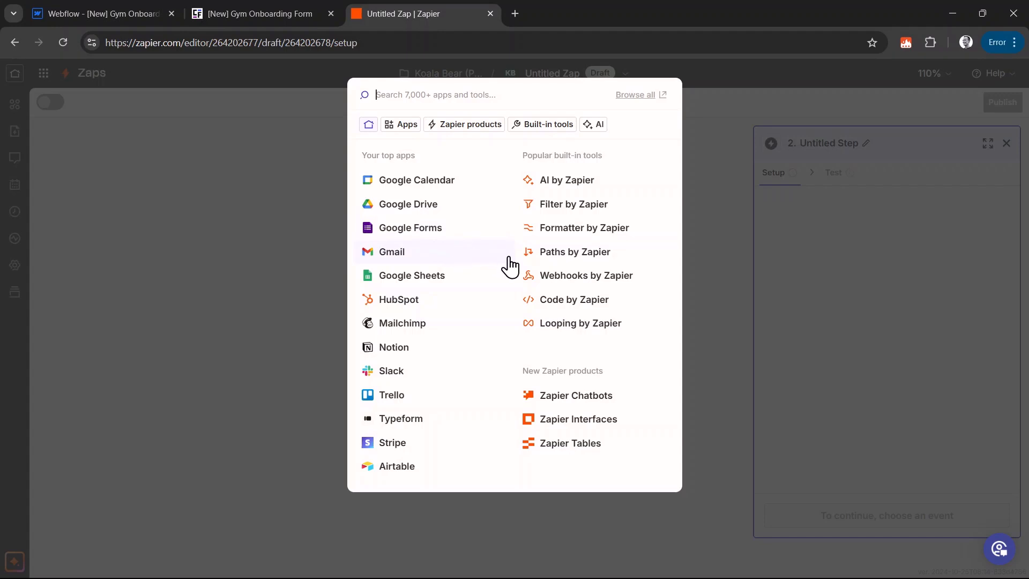
{"action": "type", "text": "airt"}
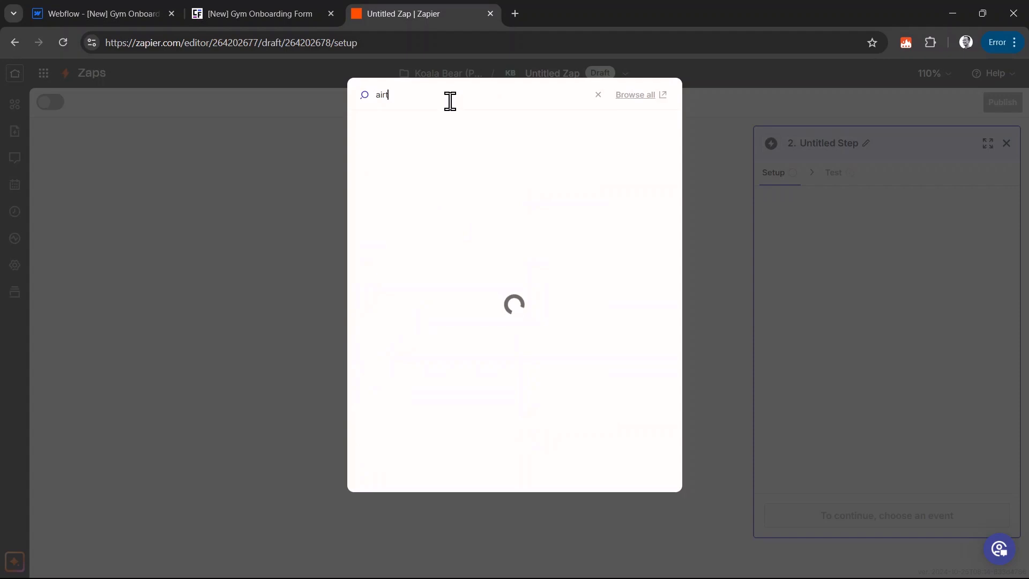
{"action": "left_click", "coordinate": [404, 133]}
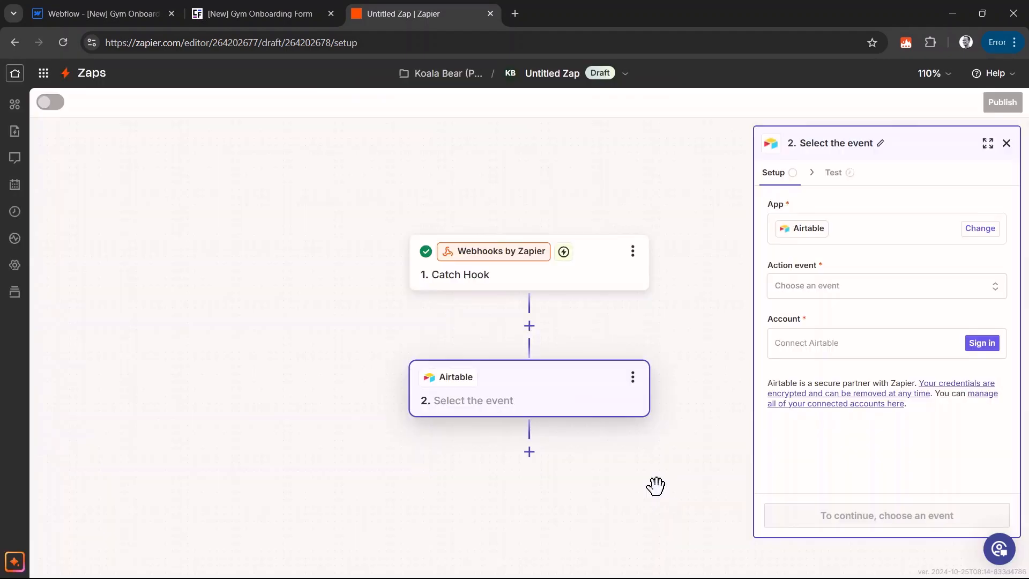